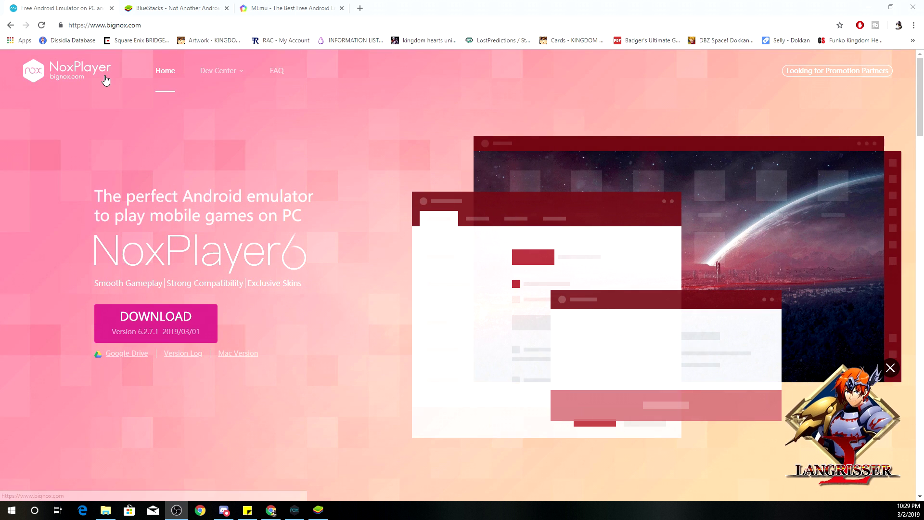
Step: Compare the NoxPlayer, BlueStacks and MEmu emulator websites among the open pages
{"action": "left_click", "coordinate": [169, 5]}
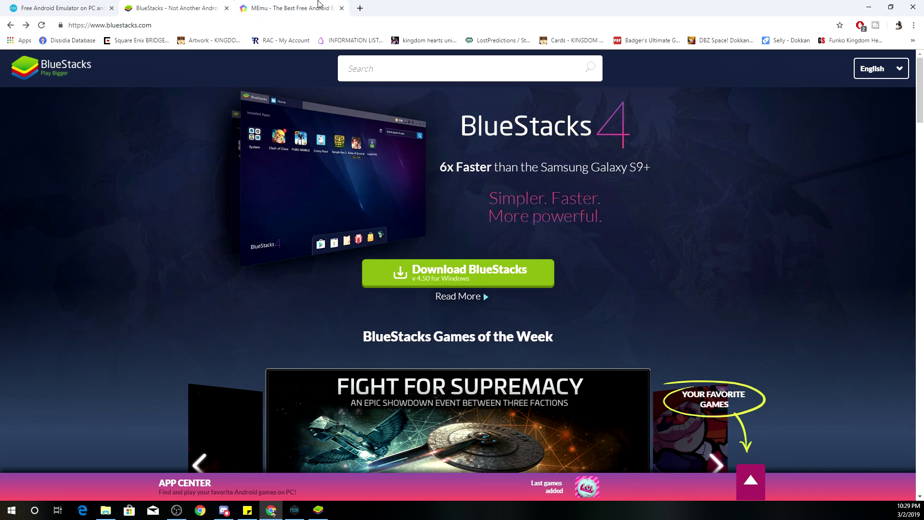
{"action": "left_click", "coordinate": [318, 4]}
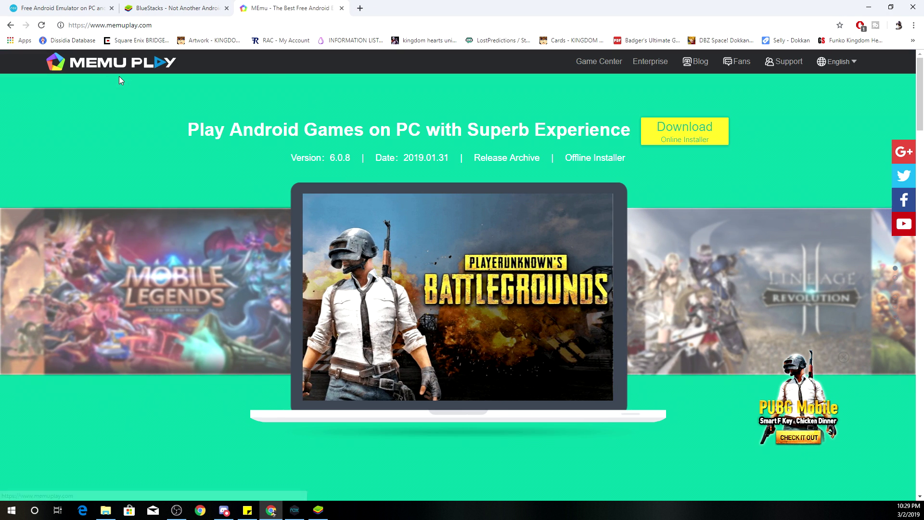
{"action": "left_click", "coordinate": [61, 8]}
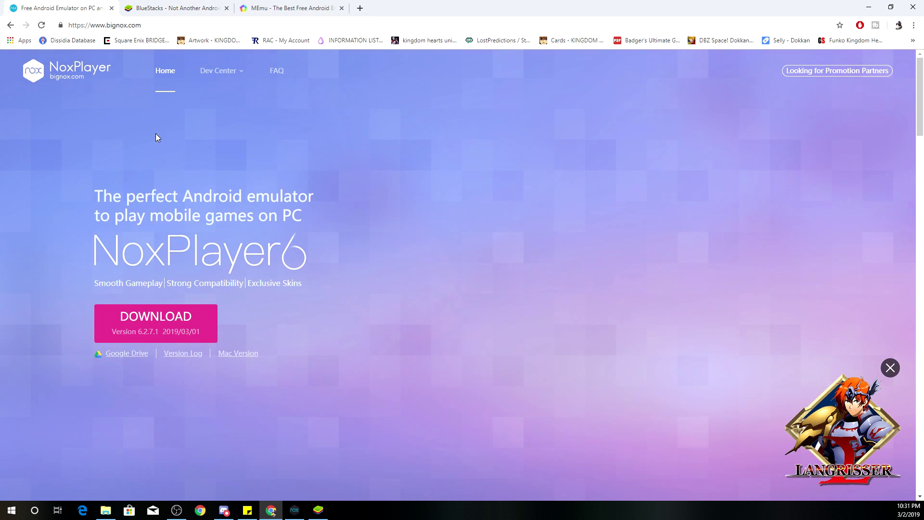
{"action": "mouse_move", "coordinate": [194, 83]}
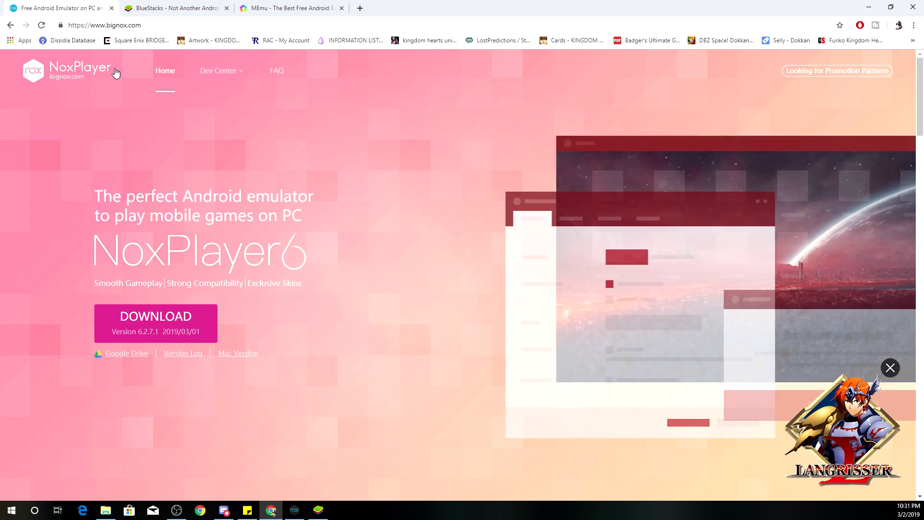
{"action": "left_click", "coordinate": [144, 8]}
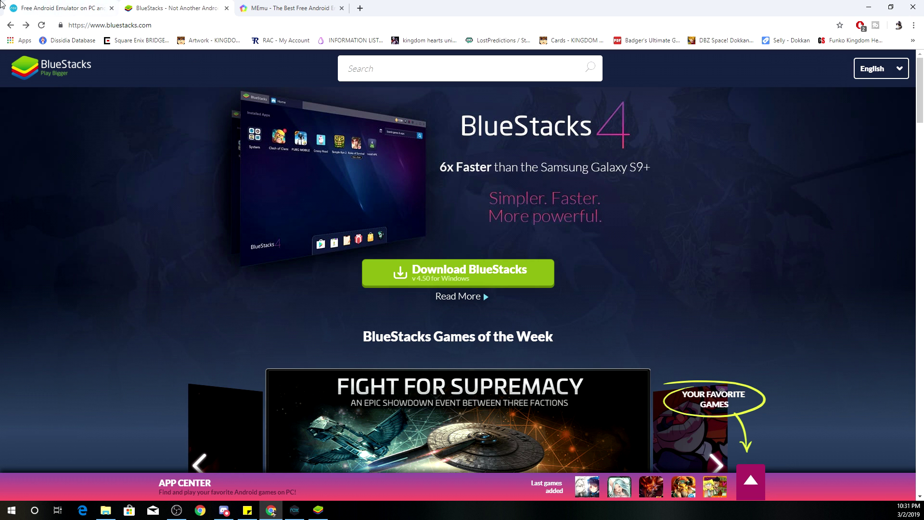
{"action": "left_click", "coordinate": [78, 4]}
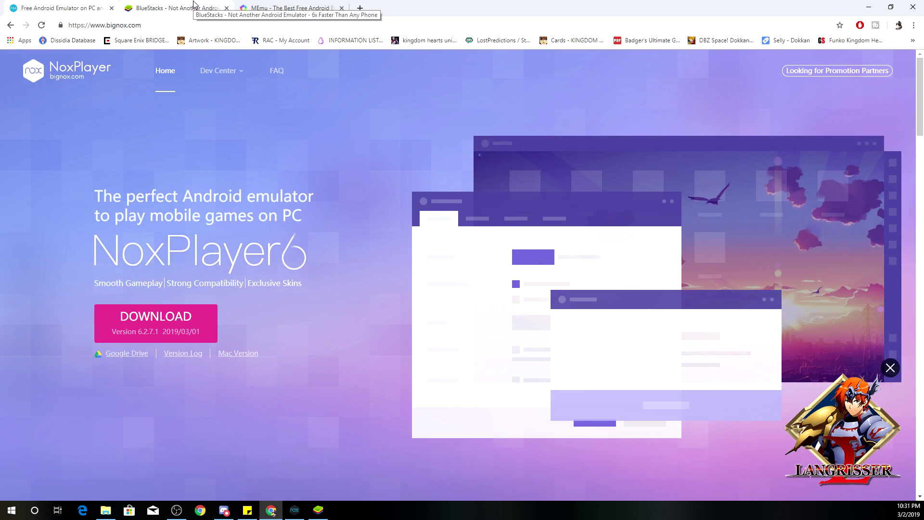
{"action": "left_click", "coordinate": [168, 4]}
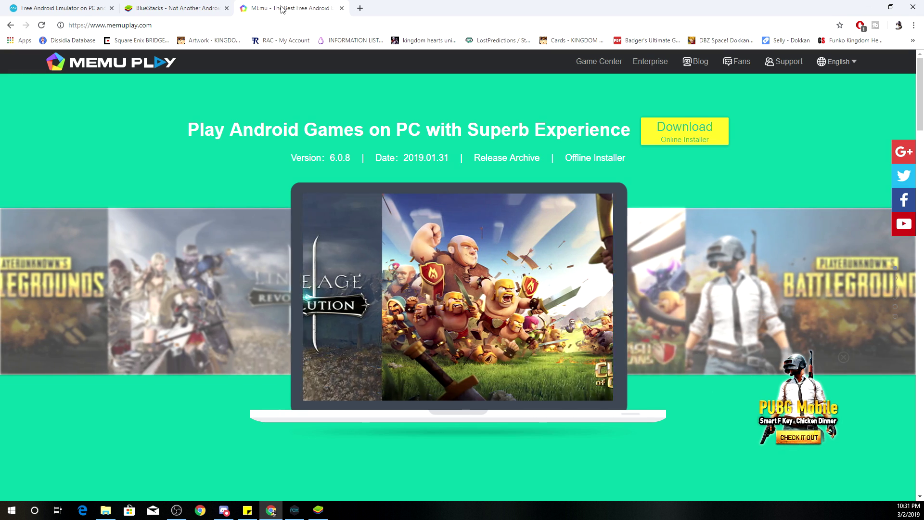
{"action": "left_click", "coordinate": [271, 9]}
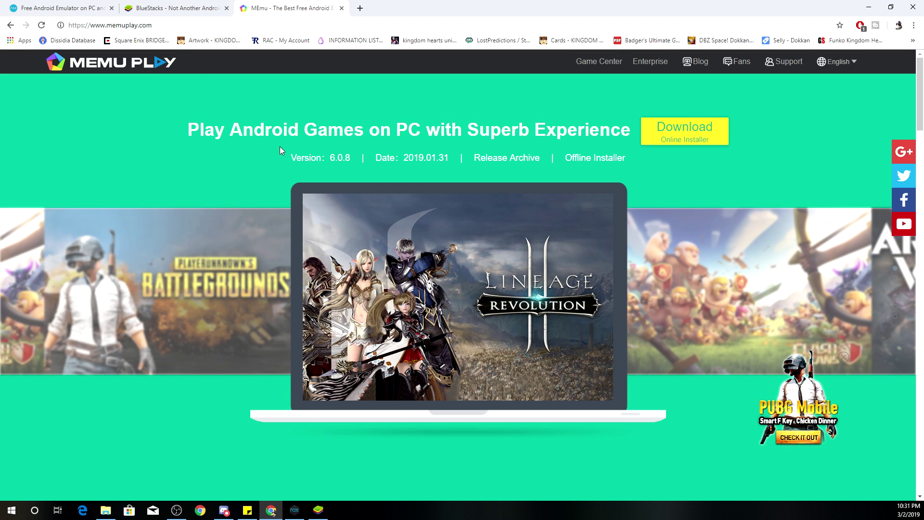
Step: Revisit the BlueStacks and MEmu pages, and examine the download options on the NoxPlayer homepage
{"action": "left_click", "coordinate": [159, 8]}
{"action": "left_click", "coordinate": [77, 4]}
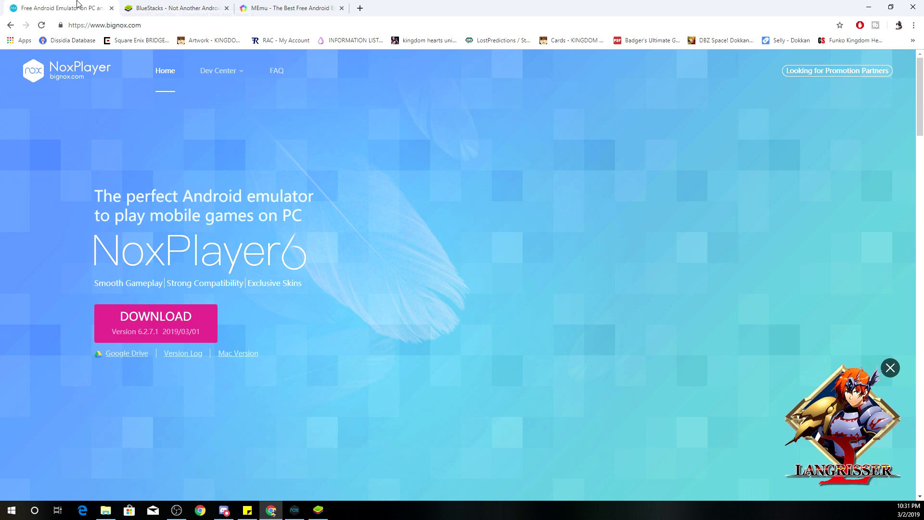
{"action": "left_click", "coordinate": [300, 5]}
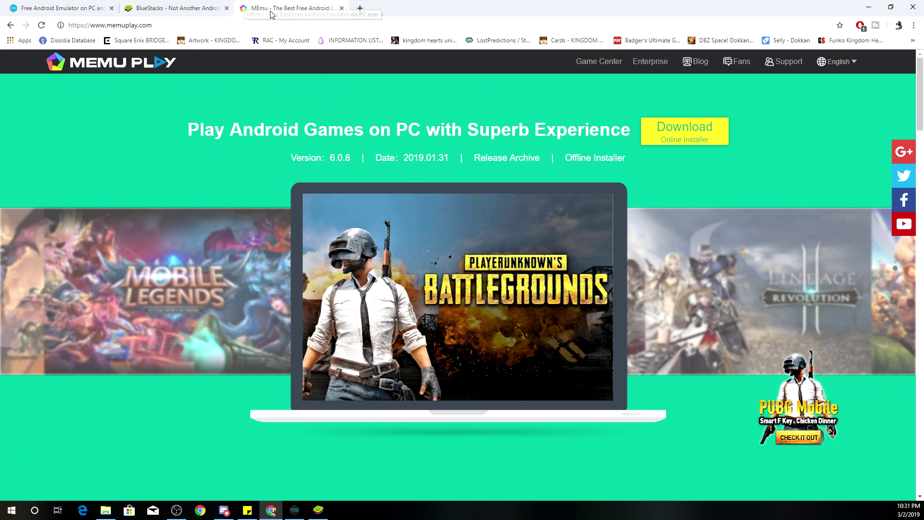
{"action": "key", "text": "ctrl+shift+Tab"}
{"action": "key", "text": "ctrl+shift+Tab"}
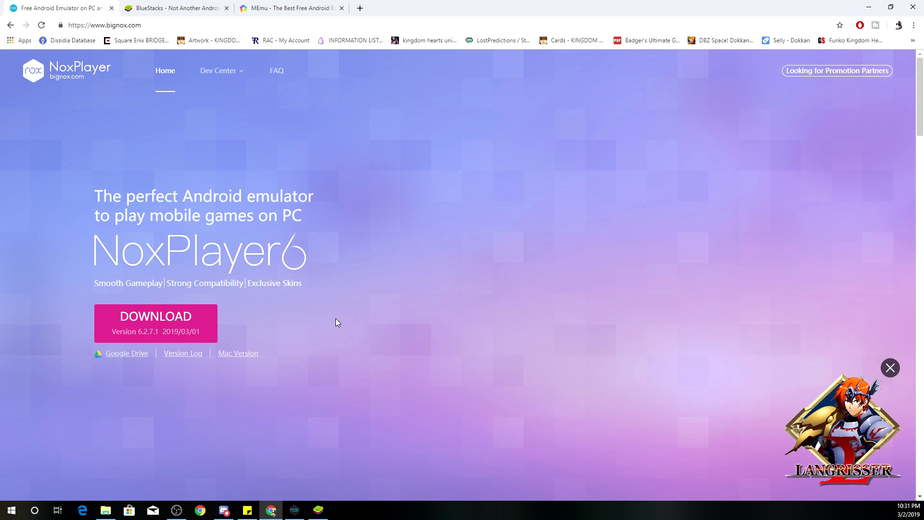
{"action": "scroll", "coordinate": [357, 295], "scroll_direction": "down", "scroll_amount": 1}
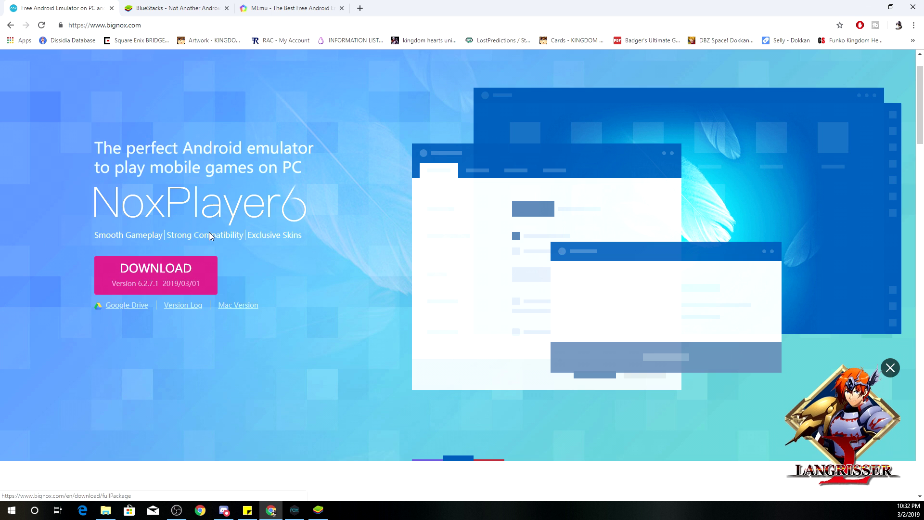
Step: Check the BlueStacks and MEmu download pages once more and return to the beginning of the NoxPlayer homepage
{"action": "left_click", "coordinate": [193, 8]}
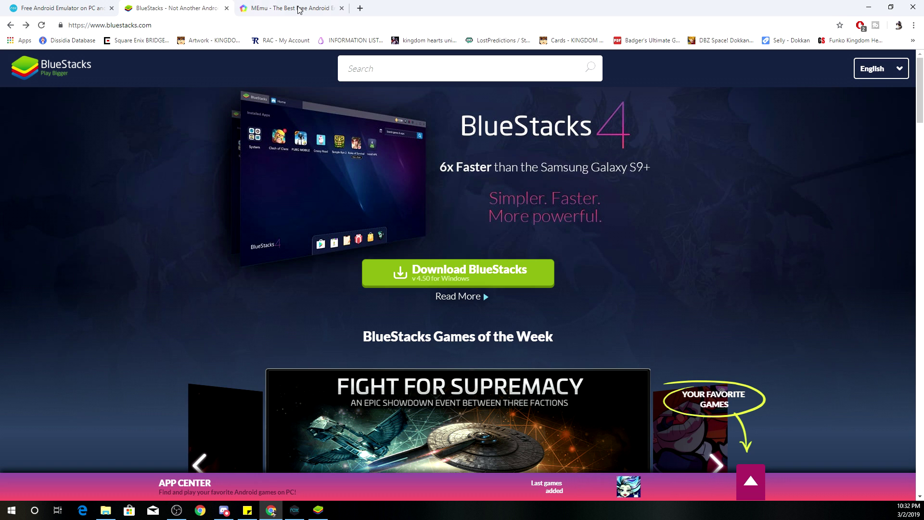
{"action": "left_click", "coordinate": [294, 8]}
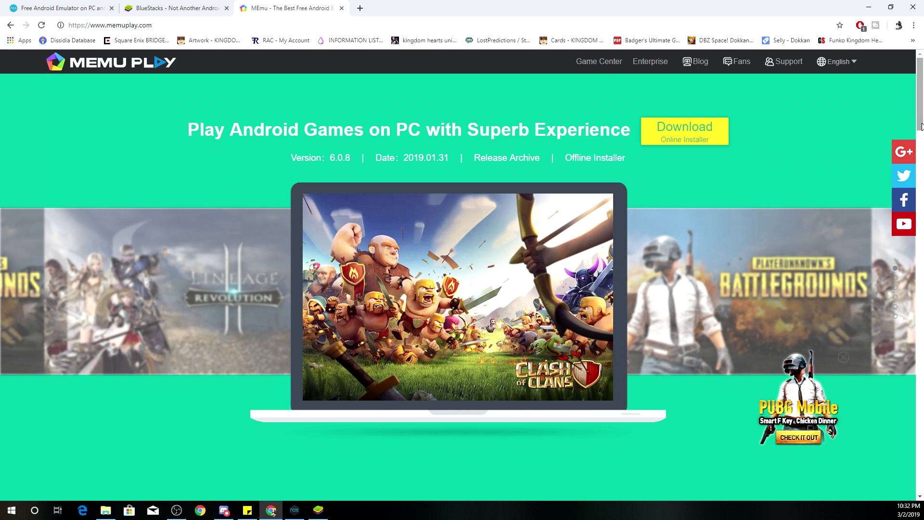
{"action": "scroll", "coordinate": [922, 126], "scroll_direction": "down", "scroll_amount": 9}
{"action": "scroll", "coordinate": [921, 126], "scroll_direction": "up", "scroll_amount": 9}
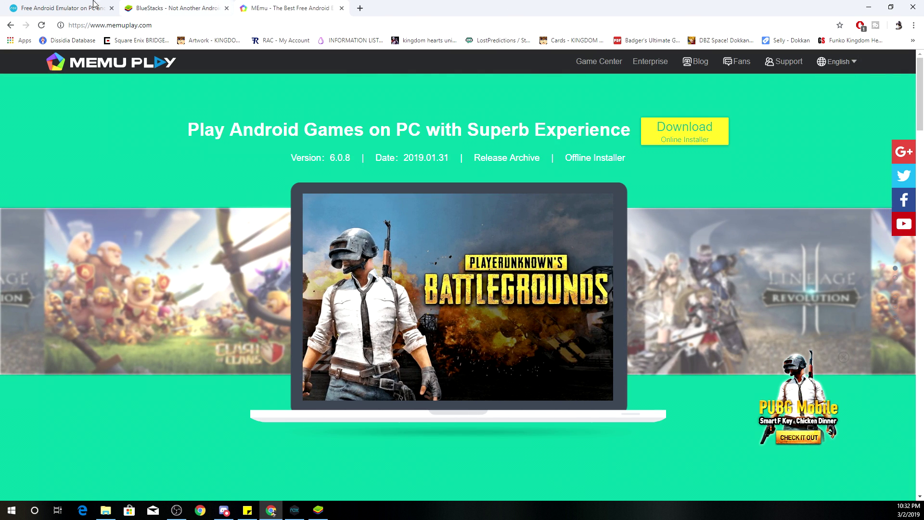
{"action": "left_click", "coordinate": [93, 6]}
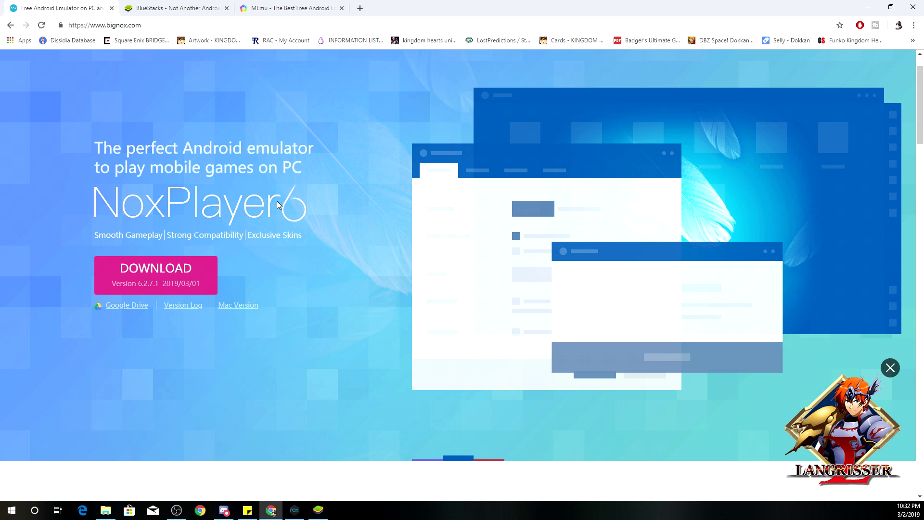
{"action": "scroll", "coordinate": [348, 234], "scroll_direction": "up", "scroll_amount": 1}
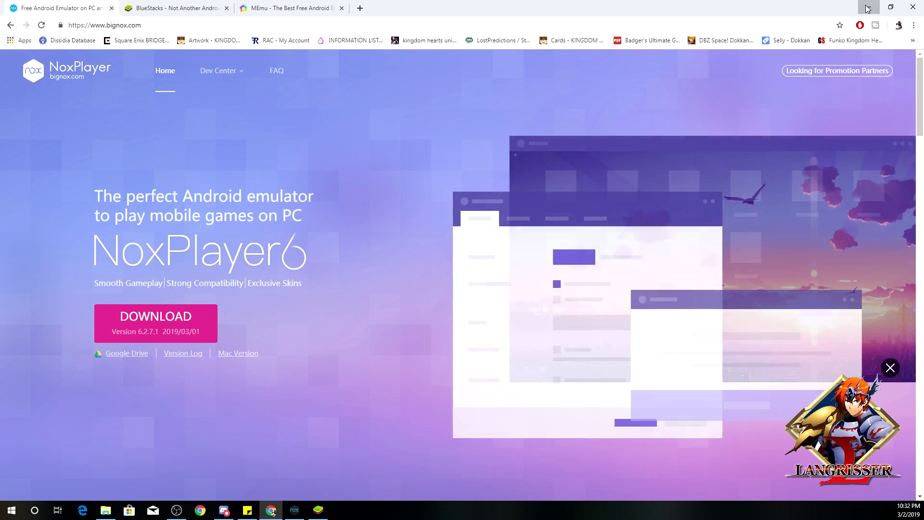
Step: Minimize the browser, switch to NoxPlayer and continue past the Dragon Ball Z Dokkan Battle notice
{"action": "left_click", "coordinate": [867, 8]}
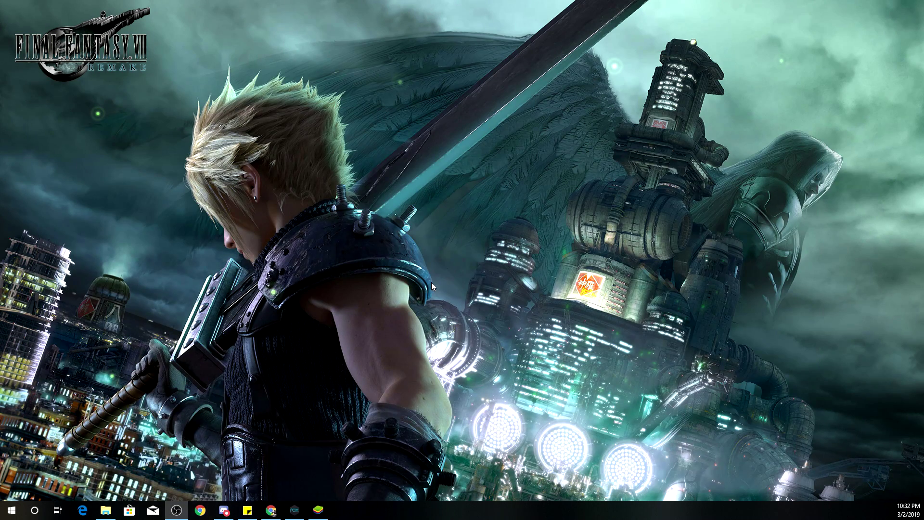
{"action": "left_click", "coordinate": [295, 509]}
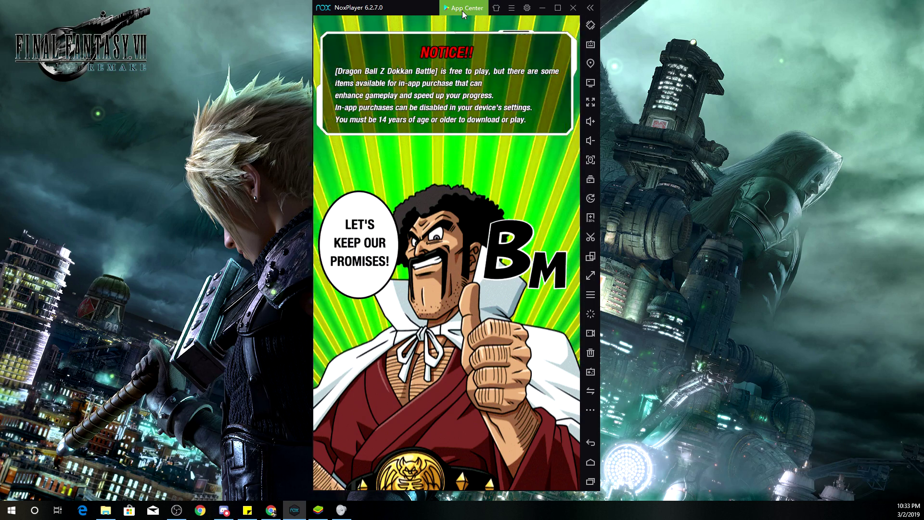
{"action": "left_click", "coordinate": [487, 195]}
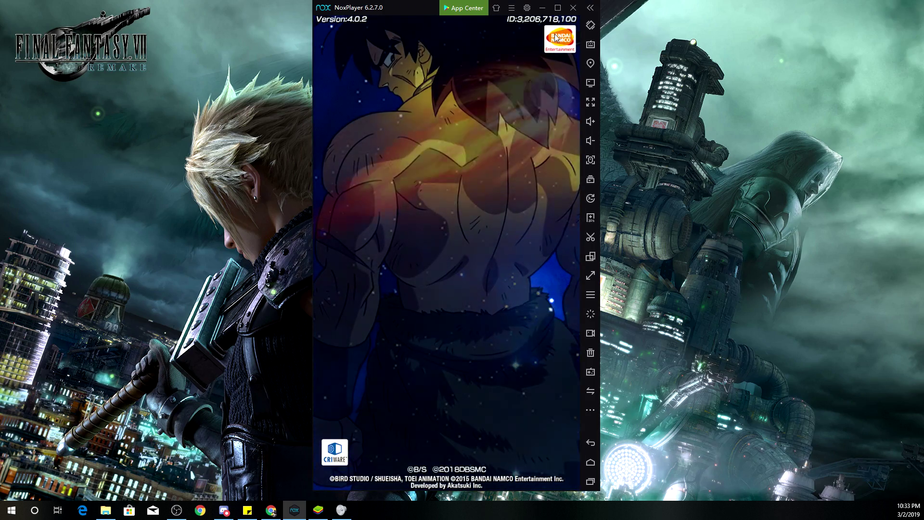
Step: Open NoxPlayer's App Center and bring up the King's Raid store page from the search ranking
{"action": "left_click", "coordinate": [464, 11]}
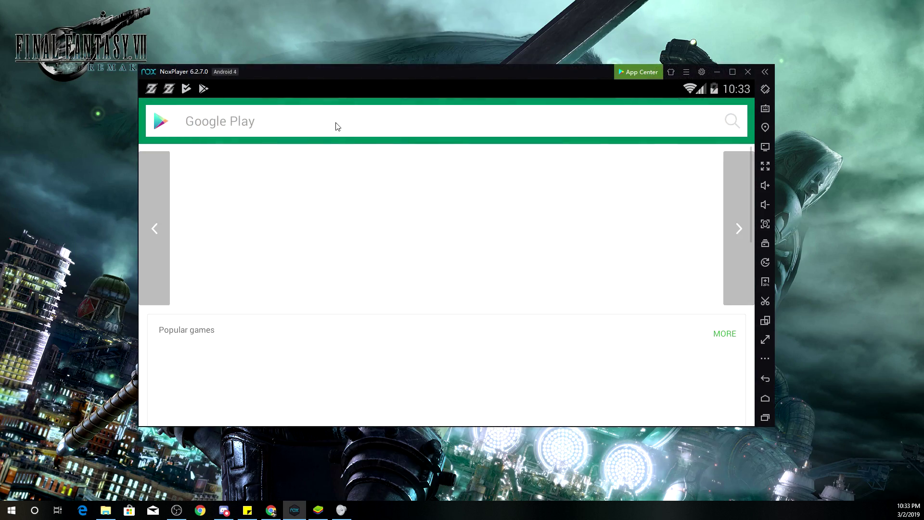
{"action": "left_click", "coordinate": [351, 124]}
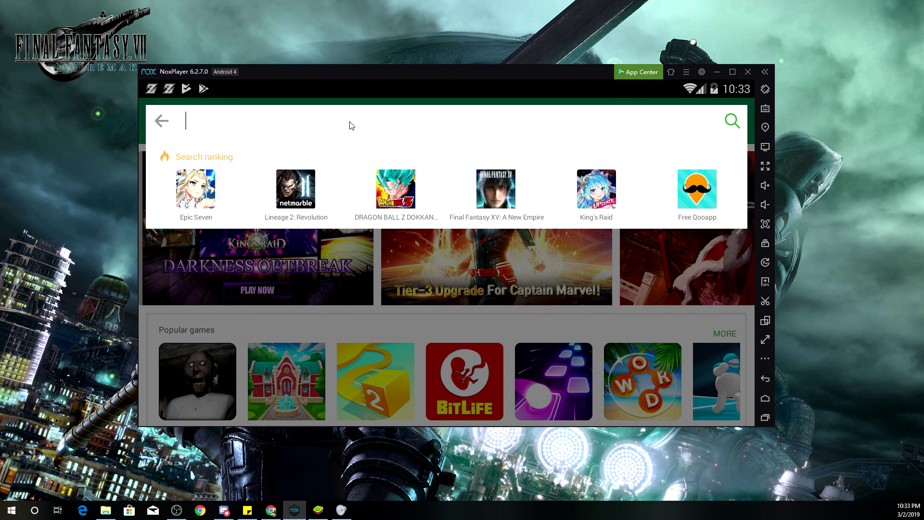
{"action": "left_click", "coordinate": [594, 198]}
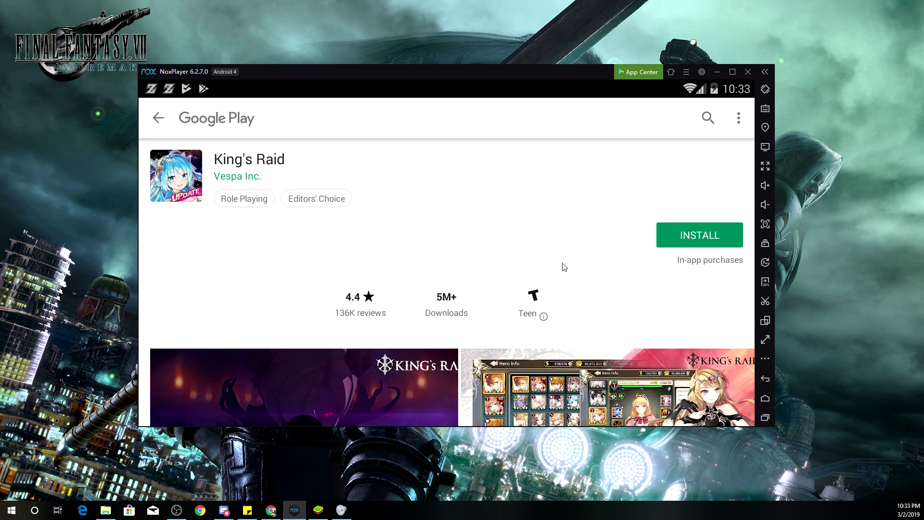
Step: Review the access King's Raid requests for installation, dismiss the request and return to the emulator's home screen
{"action": "left_click", "coordinate": [689, 183]}
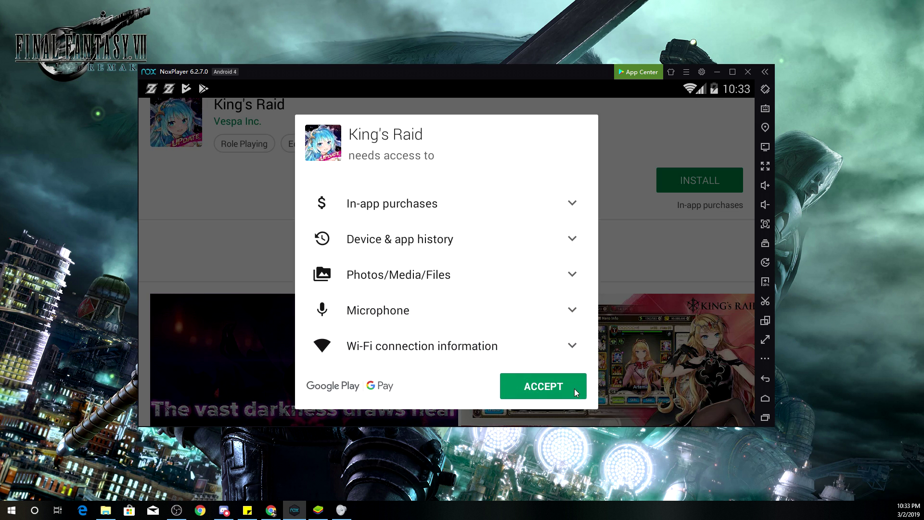
{"action": "left_click", "coordinate": [654, 208]}
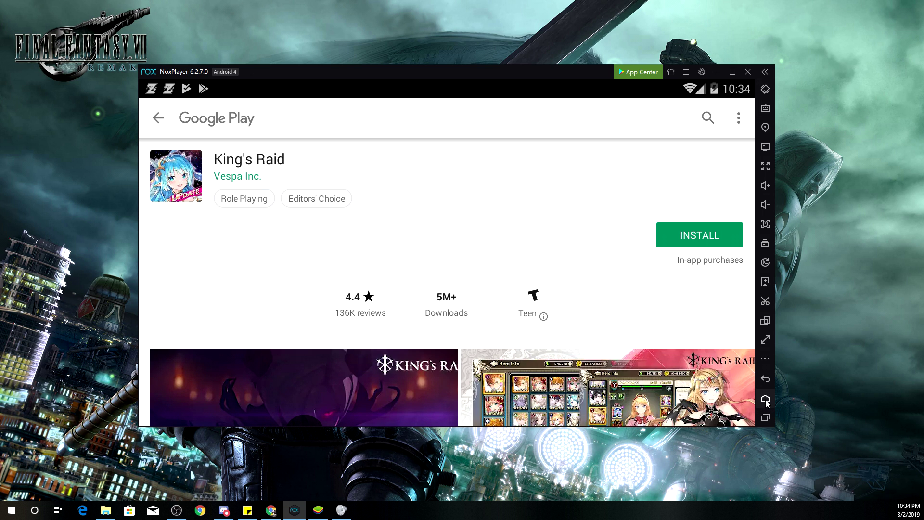
{"action": "left_click", "coordinate": [765, 400]}
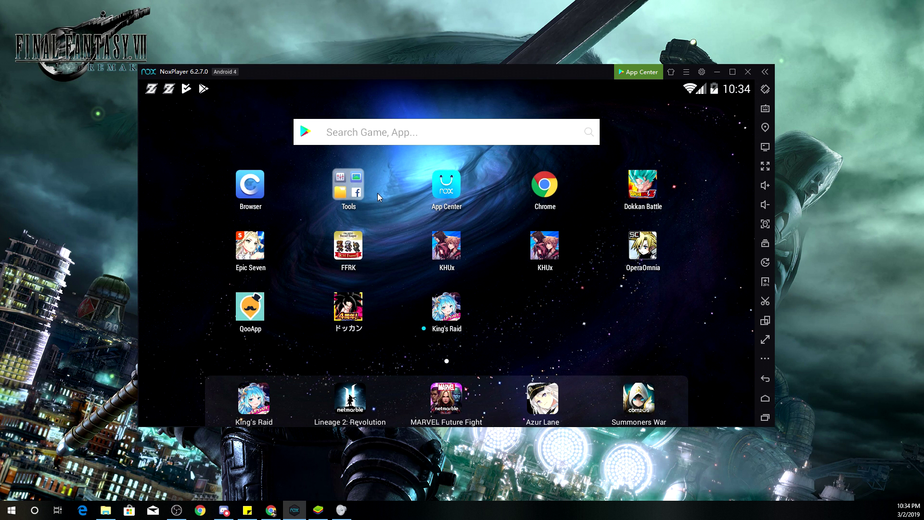
Step: Switch to BlueStacks, launch and close the KHUx-1 app, and show the options for the installed apps
{"action": "left_click", "coordinate": [717, 73]}
{"action": "left_click", "coordinate": [318, 510]}
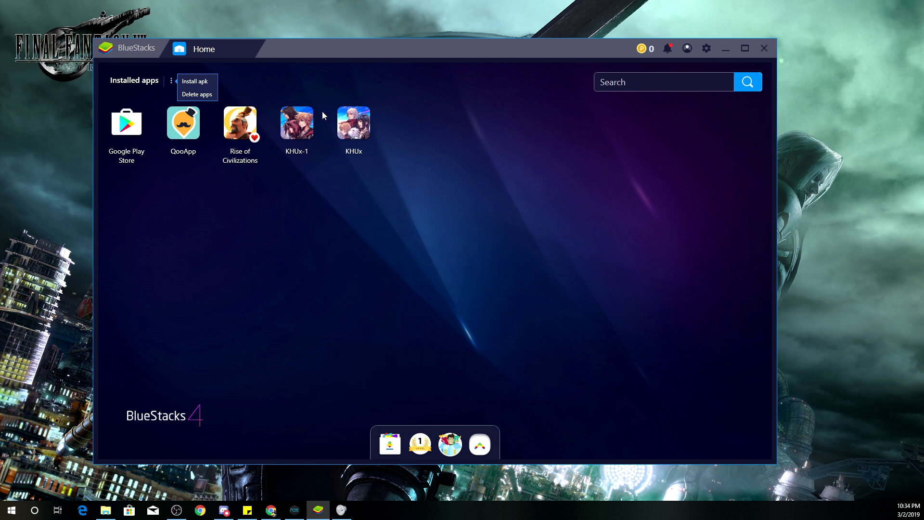
{"action": "left_click", "coordinate": [298, 122]}
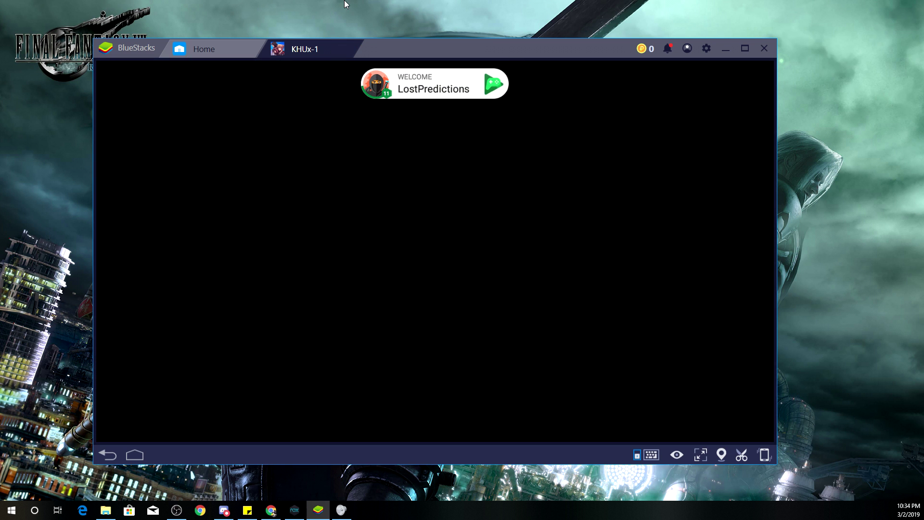
{"action": "left_click", "coordinate": [356, 45]}
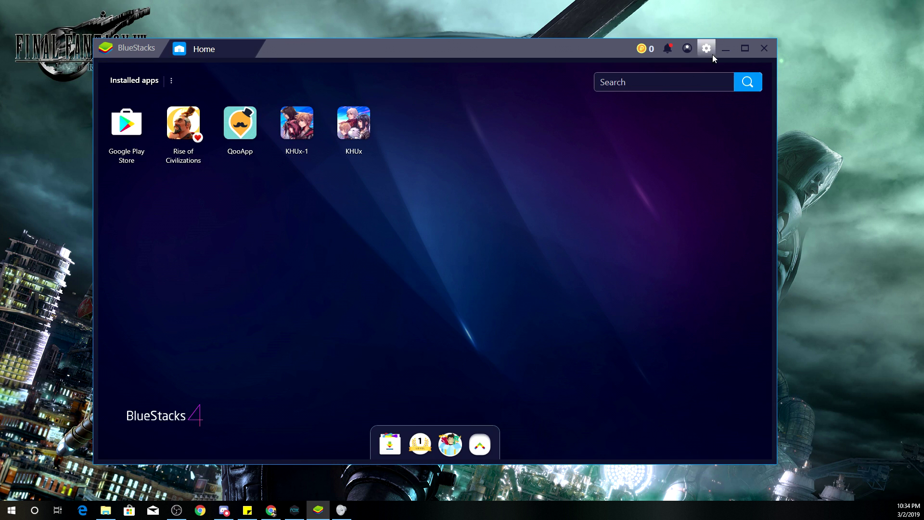
{"action": "left_click", "coordinate": [172, 81]}
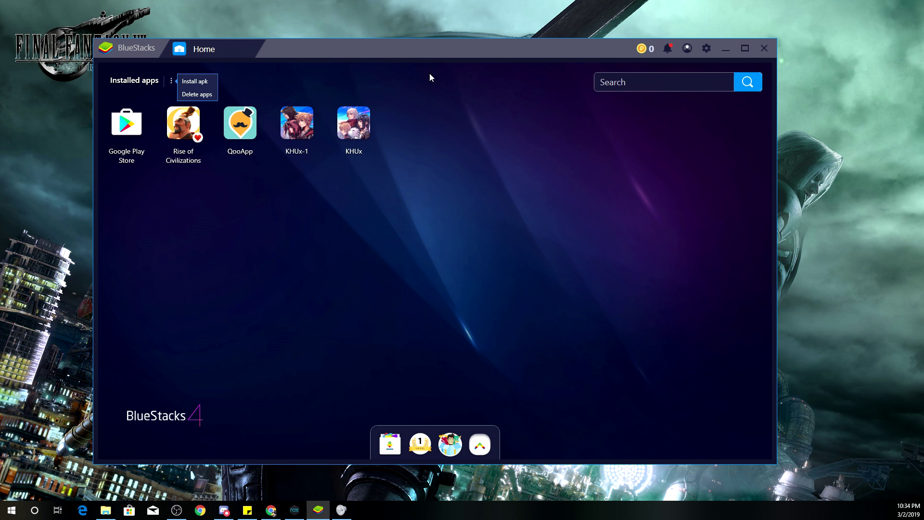
Step: Switch back to NoxPlayer, open QooApp and browse its Featured page
{"action": "left_click", "coordinate": [728, 54]}
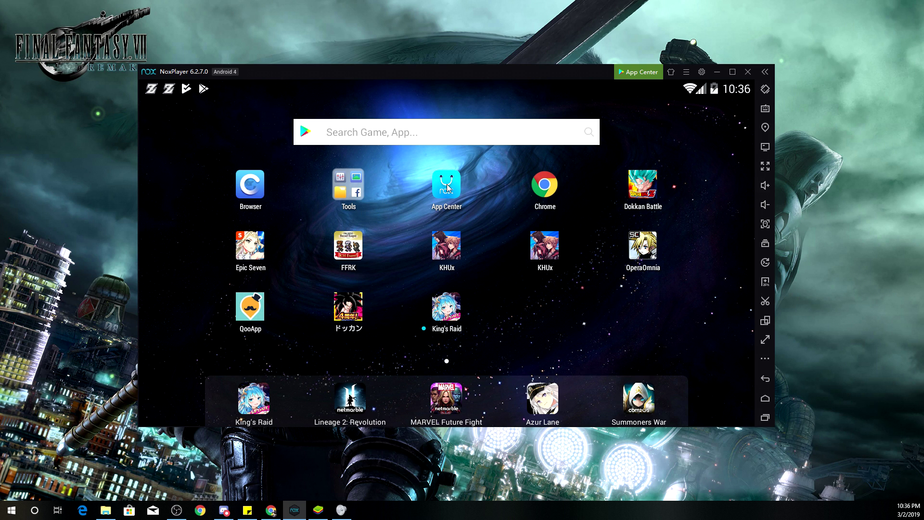
{"action": "left_click", "coordinate": [253, 307]}
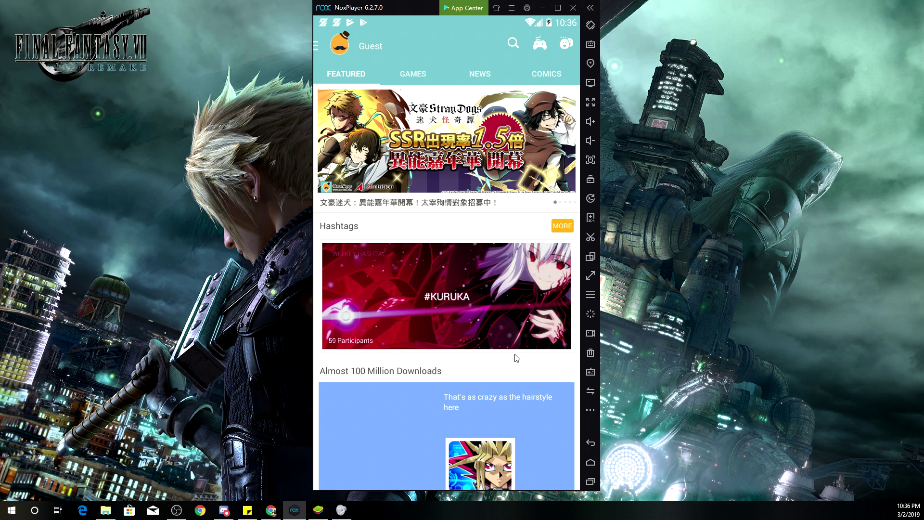
{"action": "scroll", "coordinate": [486, 153], "scroll_direction": "down", "scroll_amount": 4}
{"action": "scroll", "coordinate": [486, 153], "scroll_direction": "down", "scroll_amount": 6}
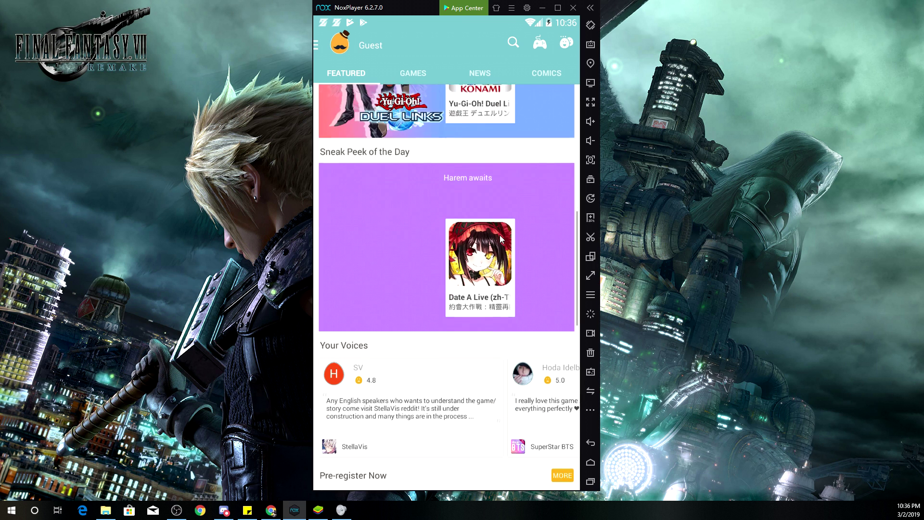
{"action": "scroll", "coordinate": [550, 318], "scroll_direction": "up", "scroll_amount": 10}
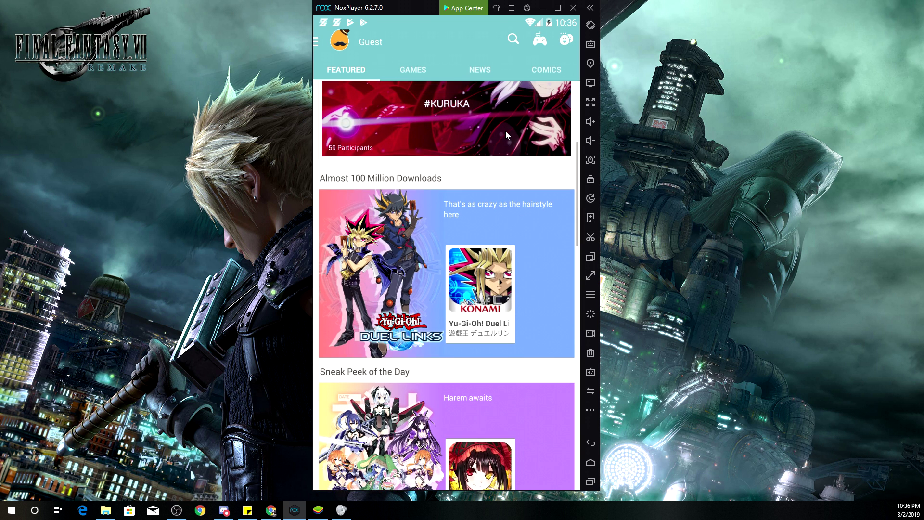
{"action": "scroll", "coordinate": [457, 164], "scroll_direction": "up", "scroll_amount": 2}
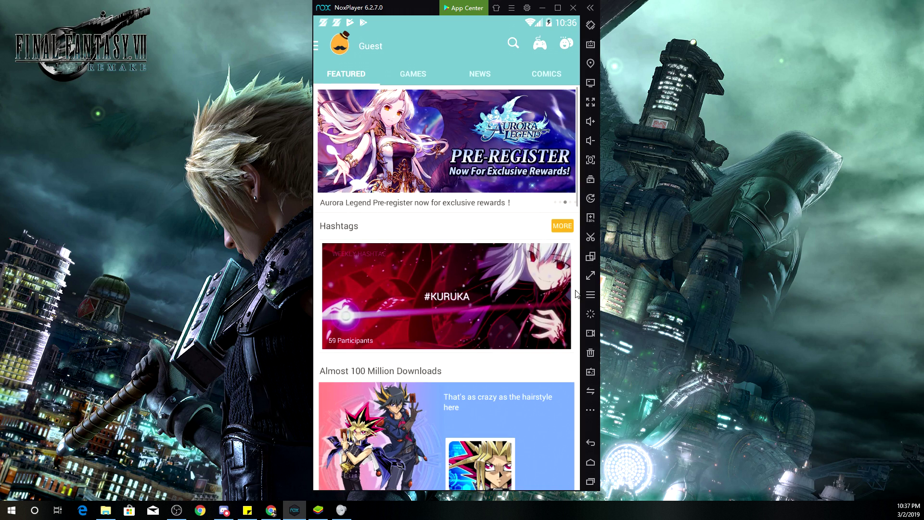
Step: Leave QooApp, open the emulator's built-in Browser and search Google for "qooapp"
{"action": "left_click", "coordinate": [590, 443]}
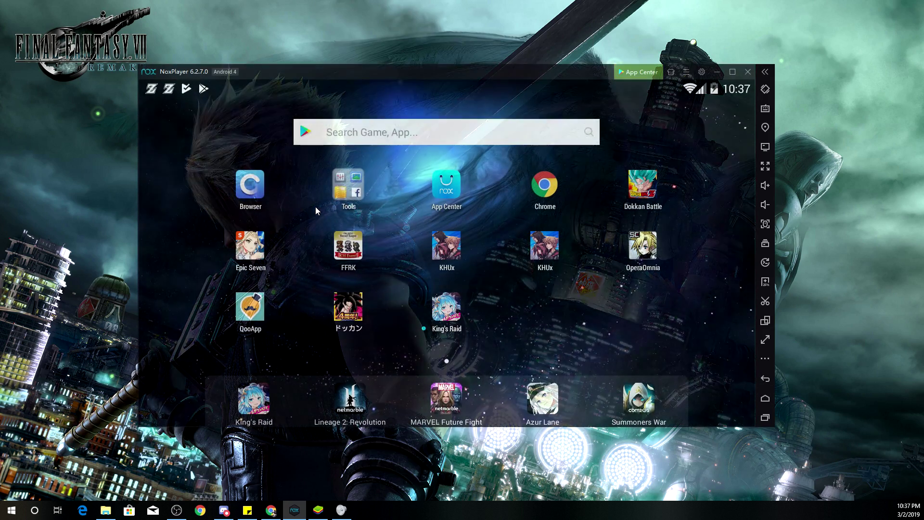
{"action": "left_click", "coordinate": [250, 185]}
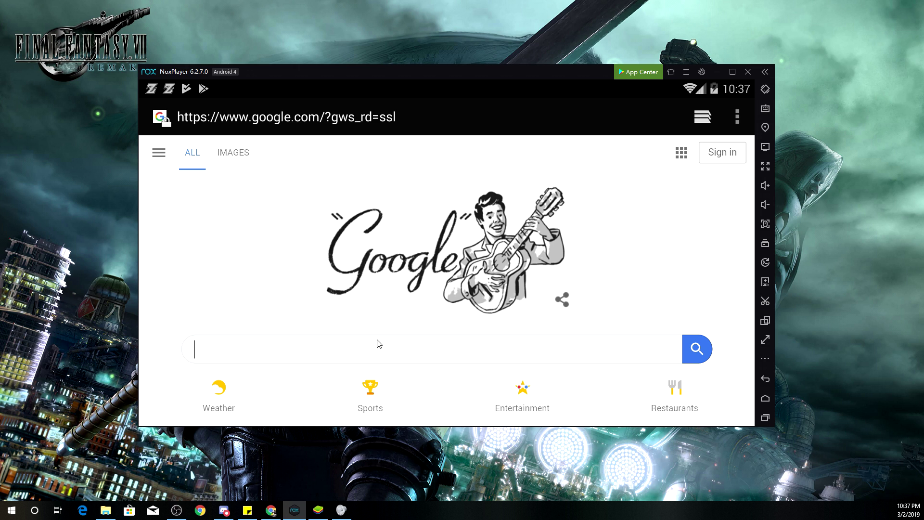
{"action": "left_click", "coordinate": [295, 336]}
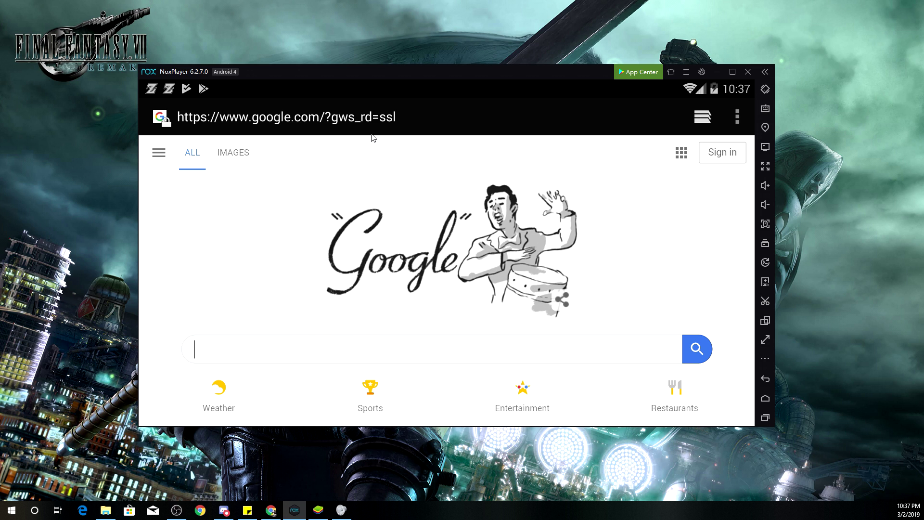
{"action": "type", "text": "qooapp"}
{"action": "key", "text": "Return"}
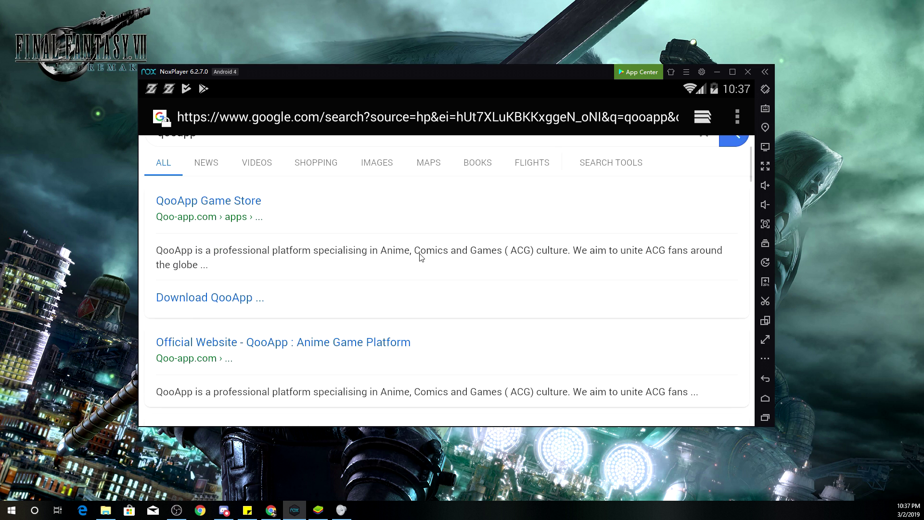
Step: Refine the Google search to "qooapp apk"
{"action": "left_click", "coordinate": [160, 197]}
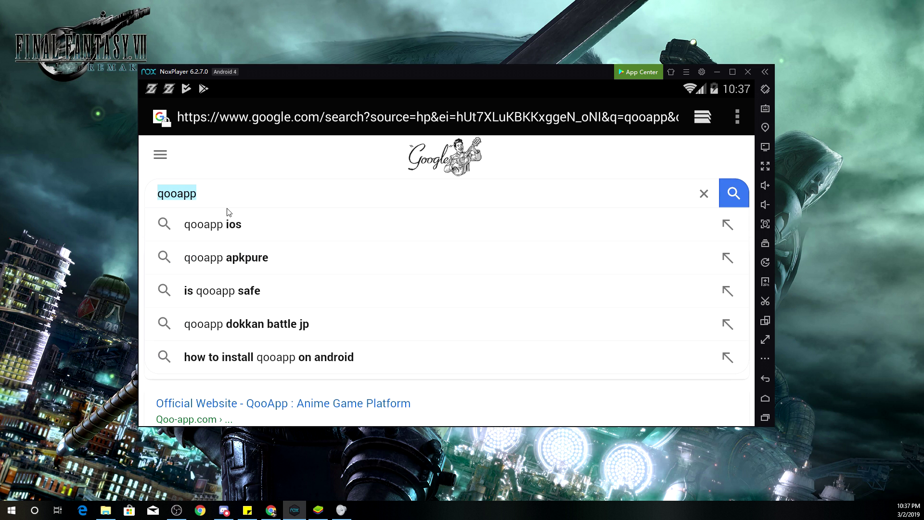
{"action": "left_click", "coordinate": [207, 193]}
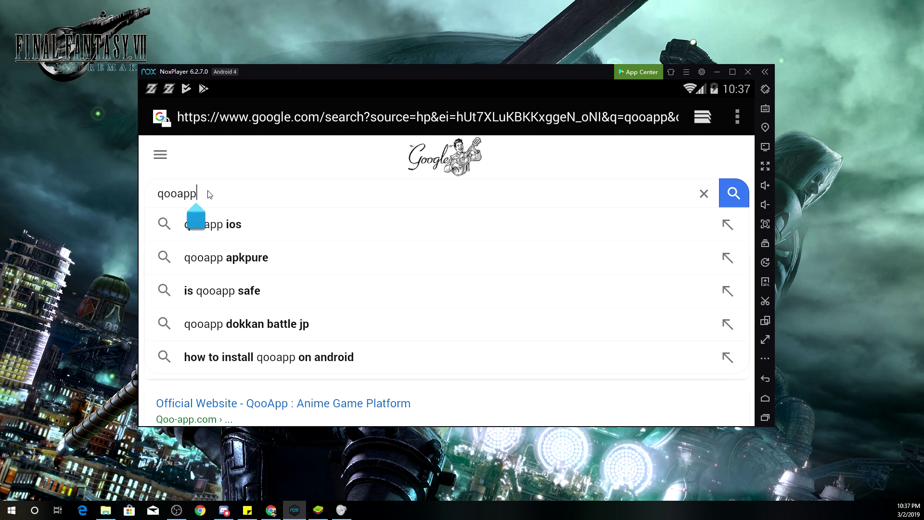
{"action": "type", "text": "apk"}
{"action": "key", "text": "Return"}
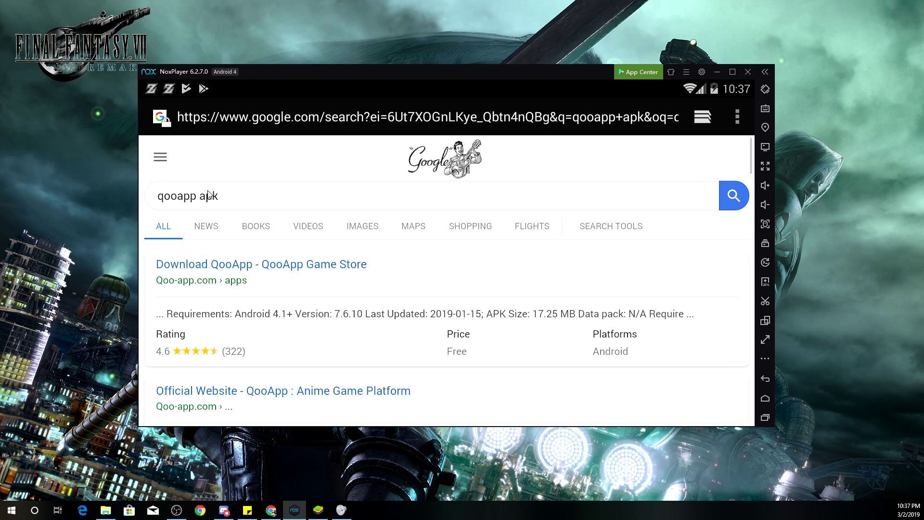
Step: Open the Uptodown result for QooApp 7.6.10, look over its download page and return to the emulator's home screen
{"action": "left_click_drag", "start_coordinate": [379, 381], "coordinate": [379, 265]}
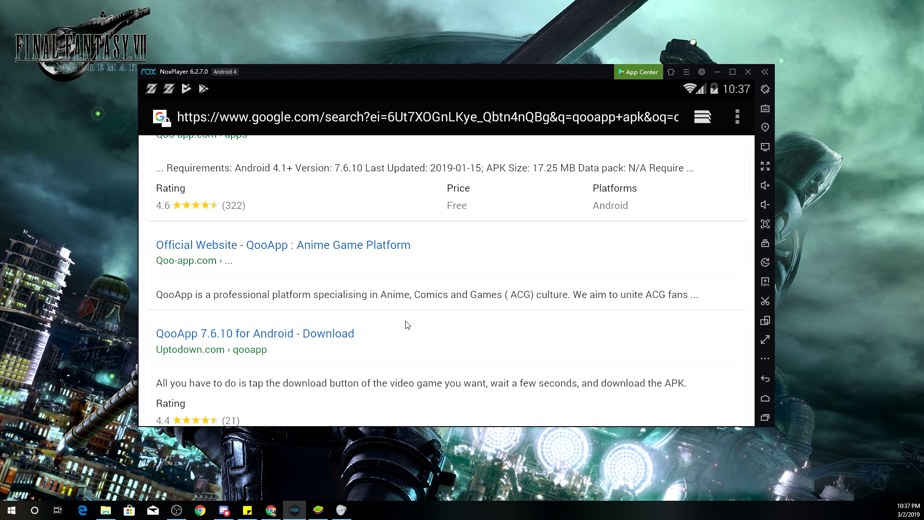
{"action": "left_click", "coordinate": [336, 301]}
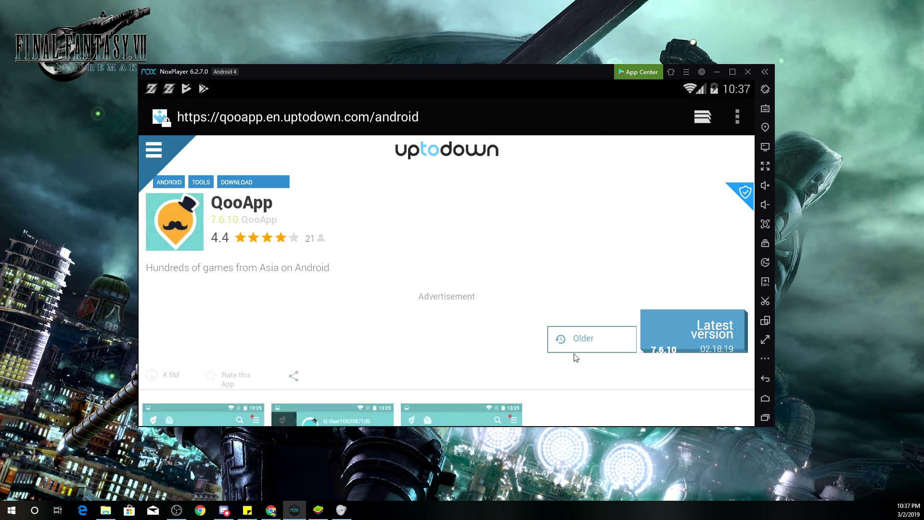
{"action": "left_click_drag", "start_coordinate": [480, 338], "coordinate": [584, 287]}
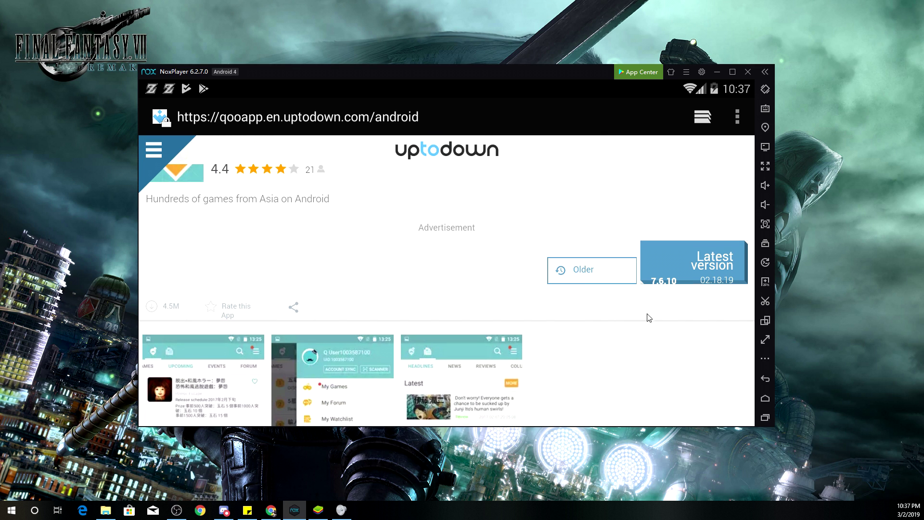
{"action": "left_click_drag", "start_coordinate": [543, 255], "coordinate": [544, 305]}
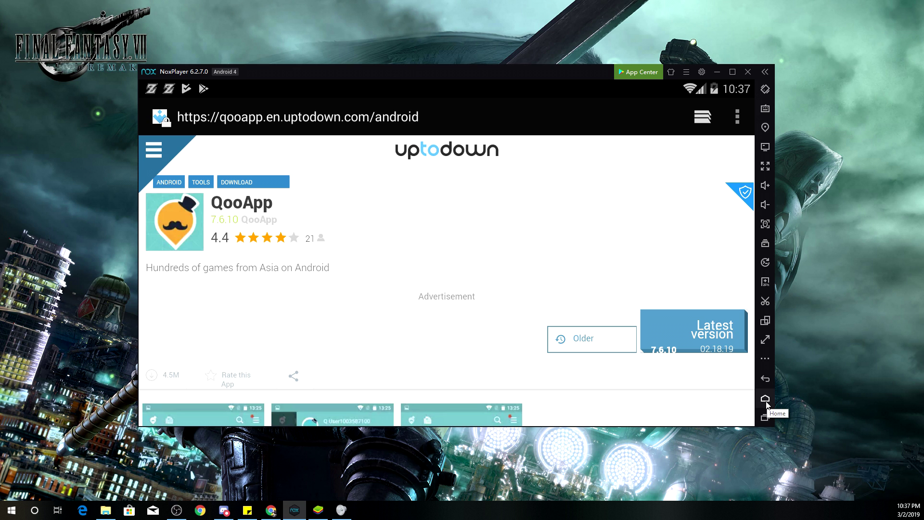
{"action": "left_click", "coordinate": [765, 400]}
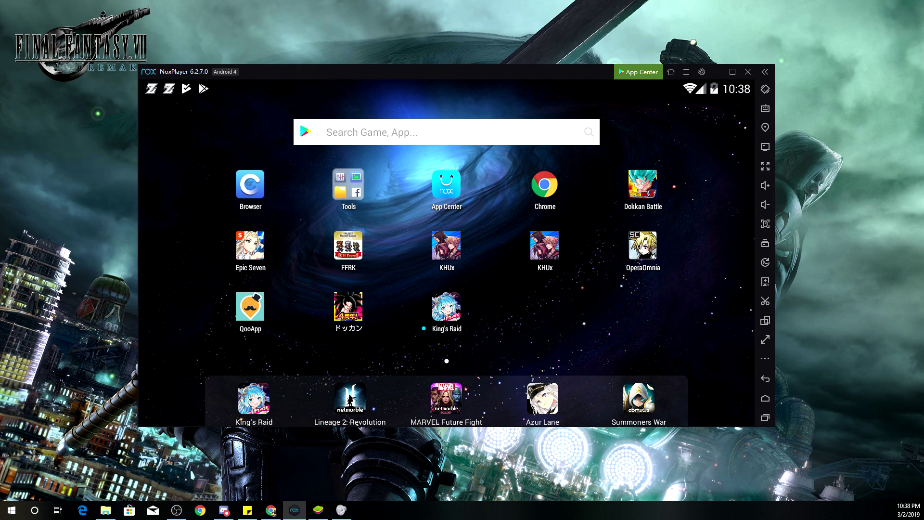
{"action": "key", "text": "alt+Tab"}
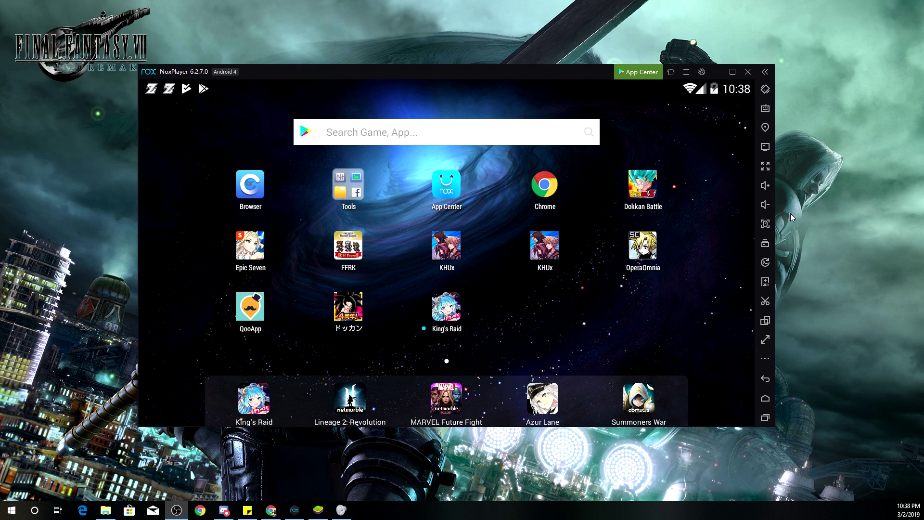